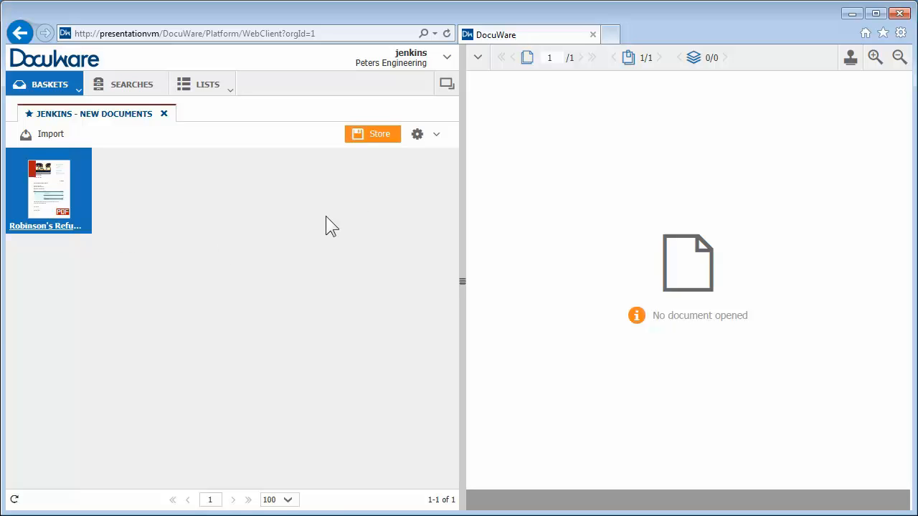
Review the suggested Invoice In, Robinson's Refuge, 323412ne1123 and 01/26/2014 values on the store form
left_click(373, 133)
type("Invoice In")
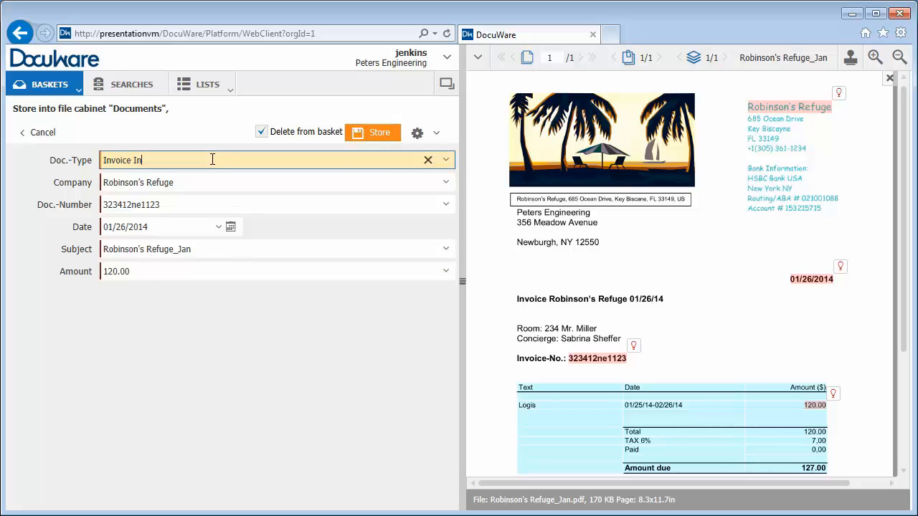
left_click(202, 182)
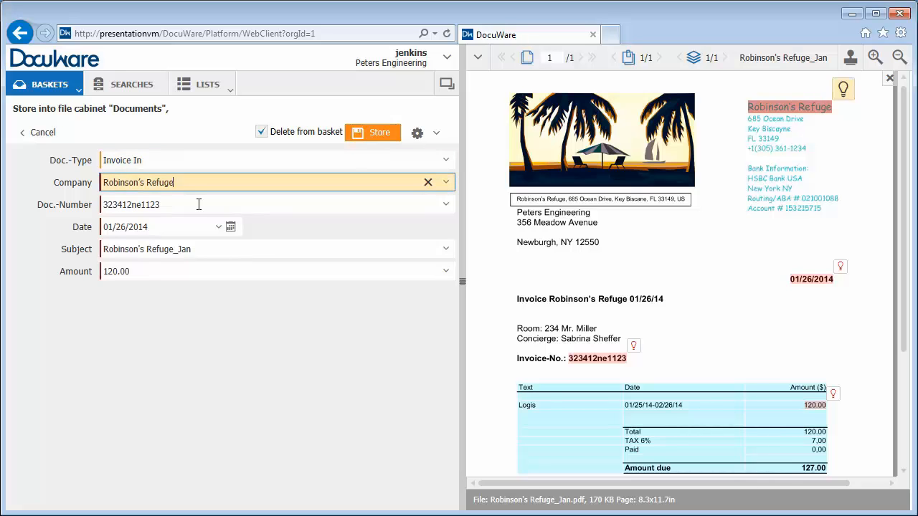
left_click(198, 205)
left_click(190, 226)
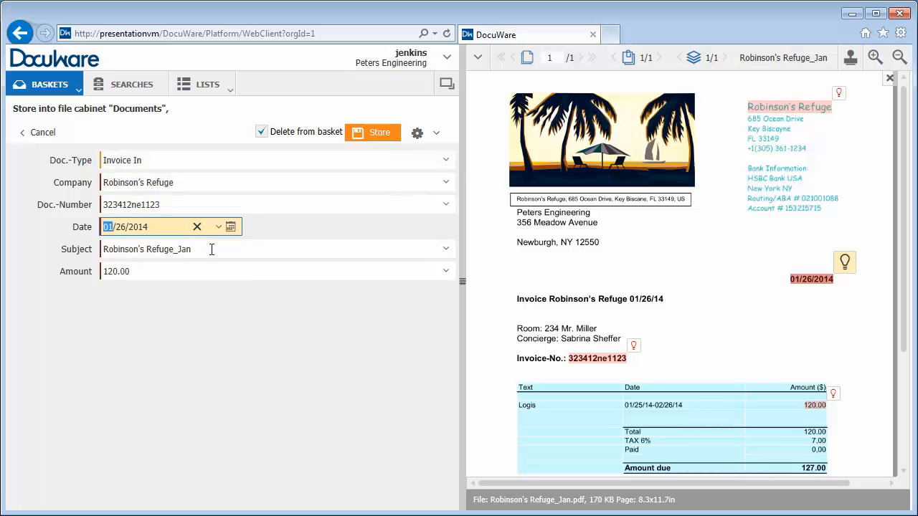
Take the subject from the invoice title, correct Amount to 127.00 and store the invoice
left_click(211, 249)
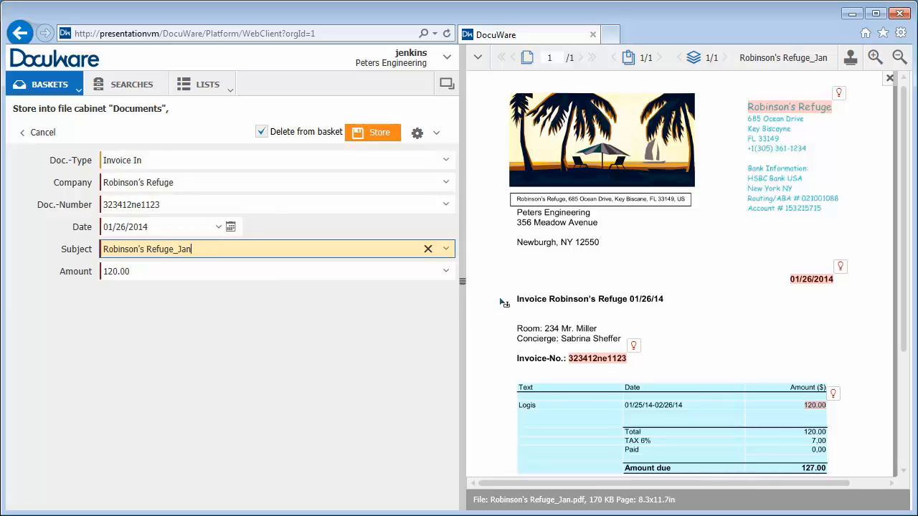
left_click_drag(514, 299, 692, 308)
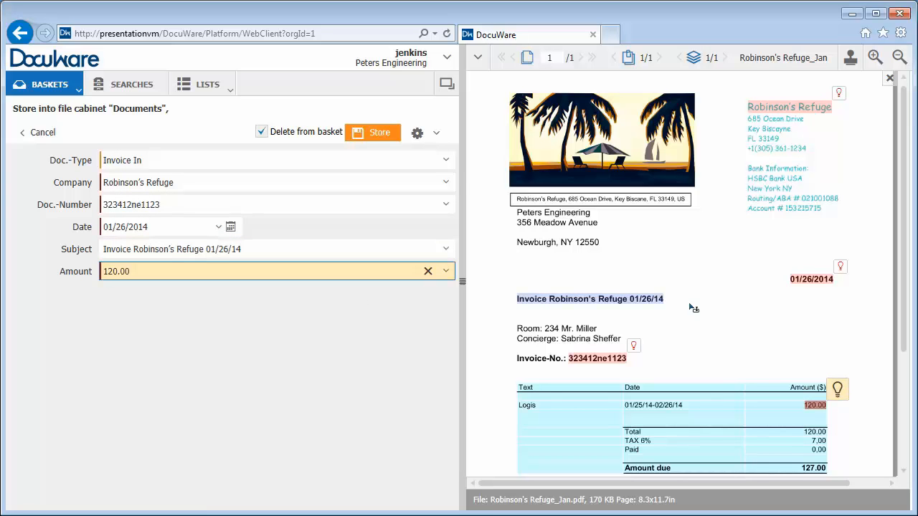
left_click(789, 466)
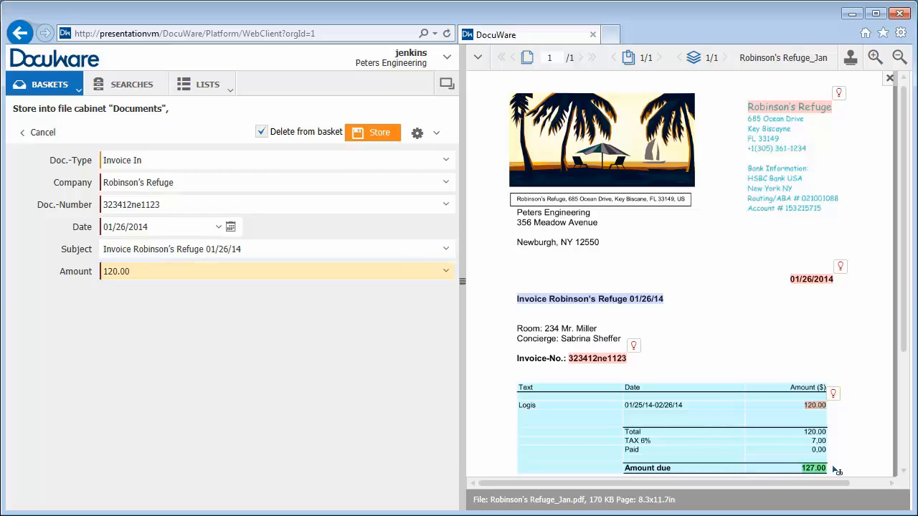
left_click(814, 468)
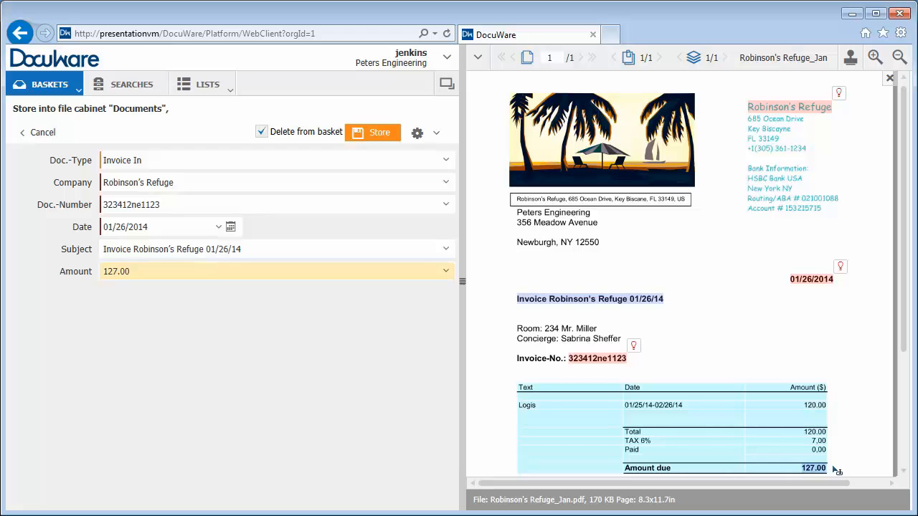
left_click(373, 133)
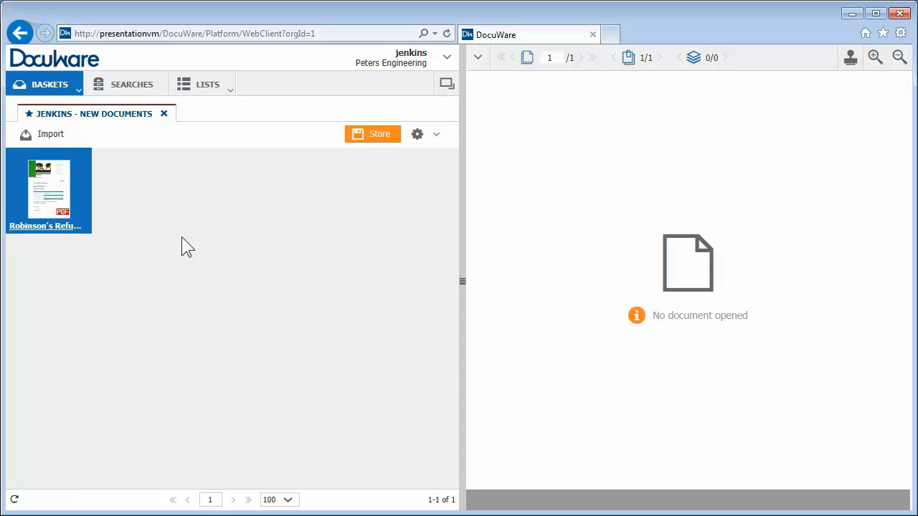
Store the February Robinson's Refuge invoice with its pre-filled index values
left_click(390, 138)
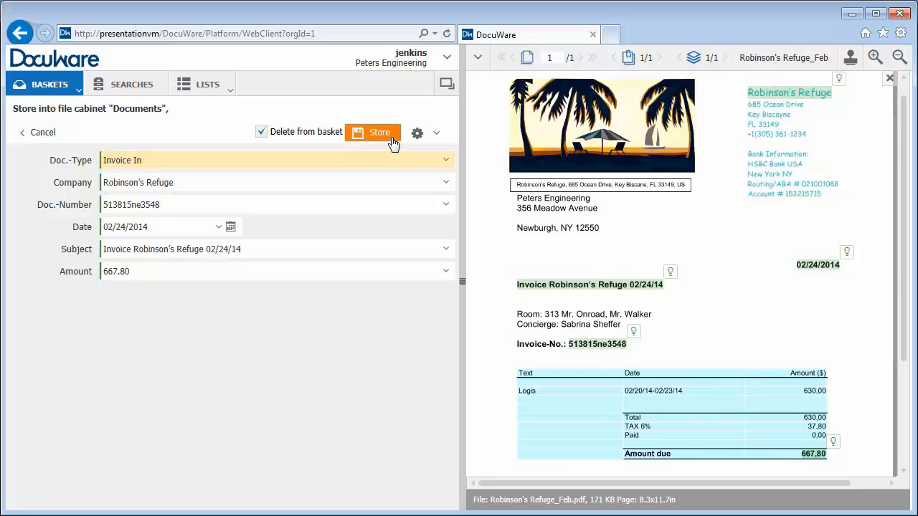
left_click(391, 137)
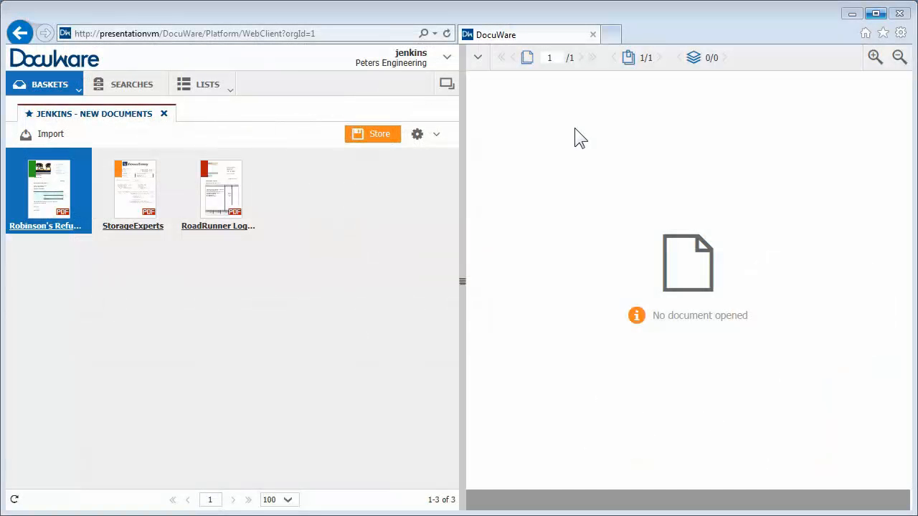
Reach the Configurations area from the account menu next to the user name
left_click(446, 58)
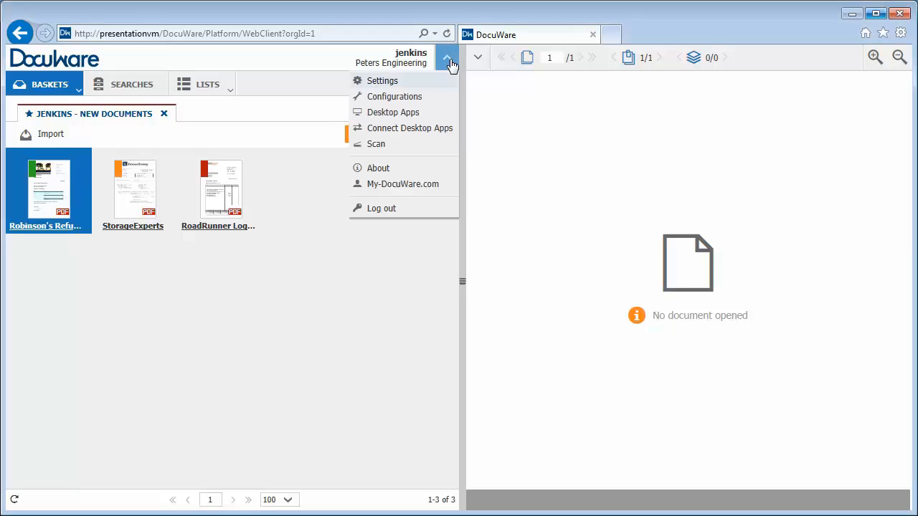
left_click(394, 96)
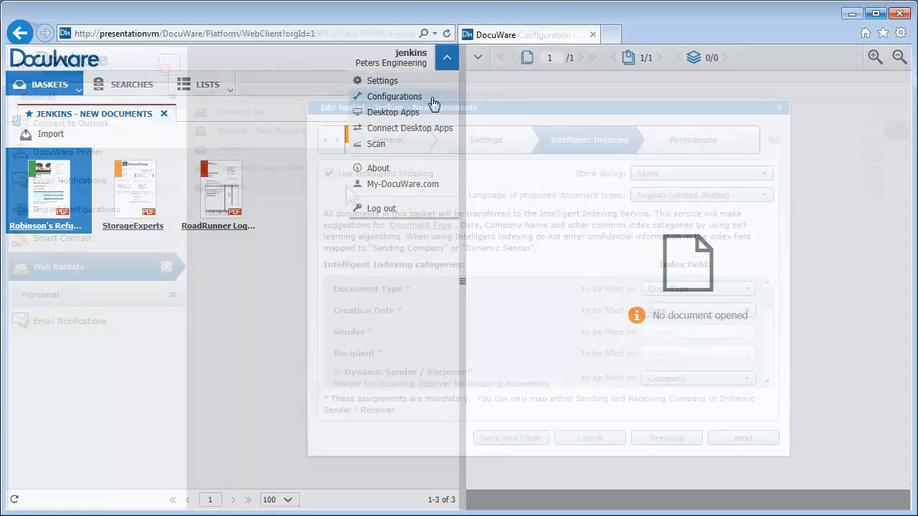